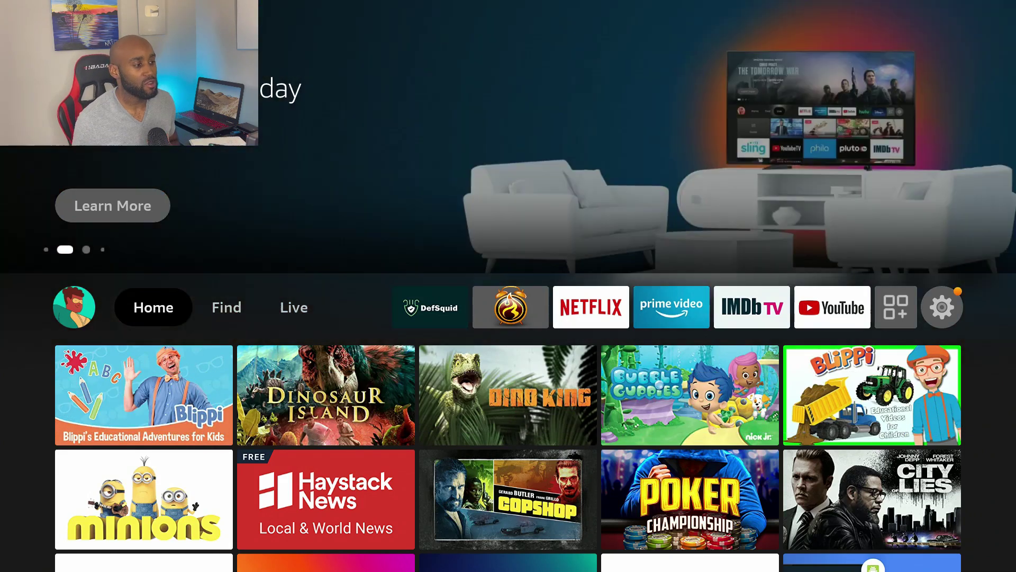
Launch AirScreen from the recently used apps on the Fire TV home screen
key(Down)
key(Down)
key(Down)
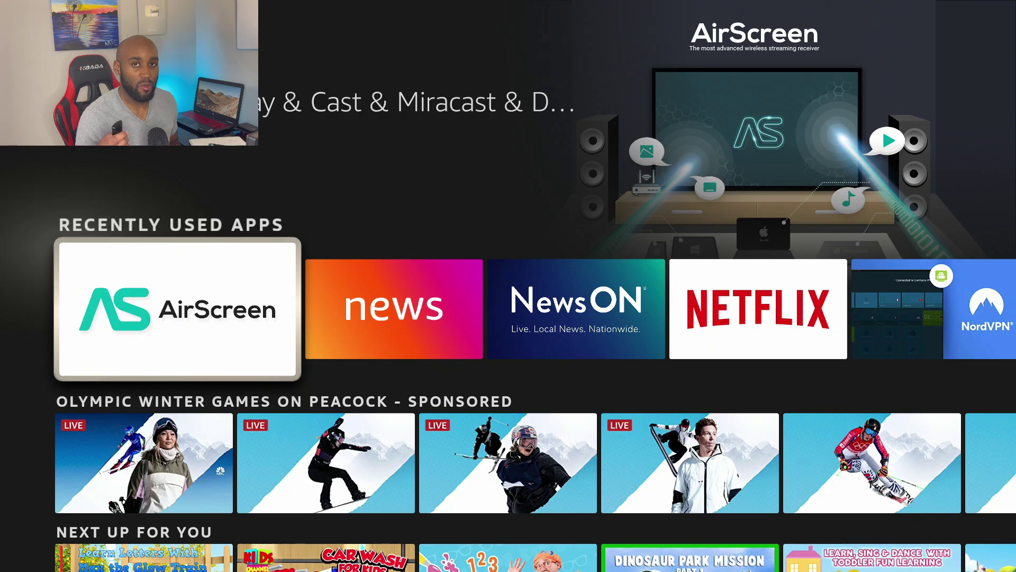
key(Return)
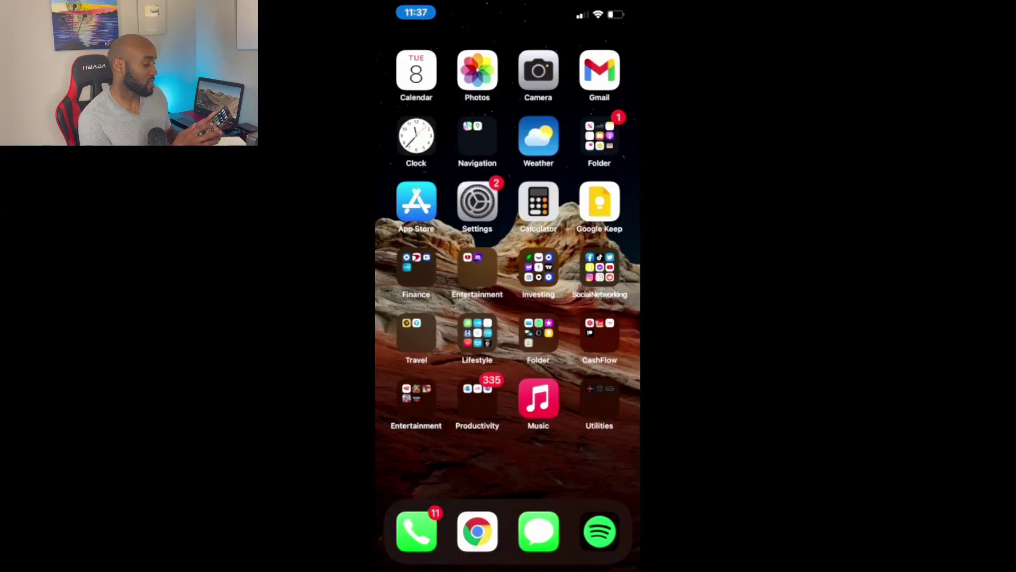
Open Calendar on the mirrored iPhone and browse ahead through the months and back in landscape view
click(416, 70)
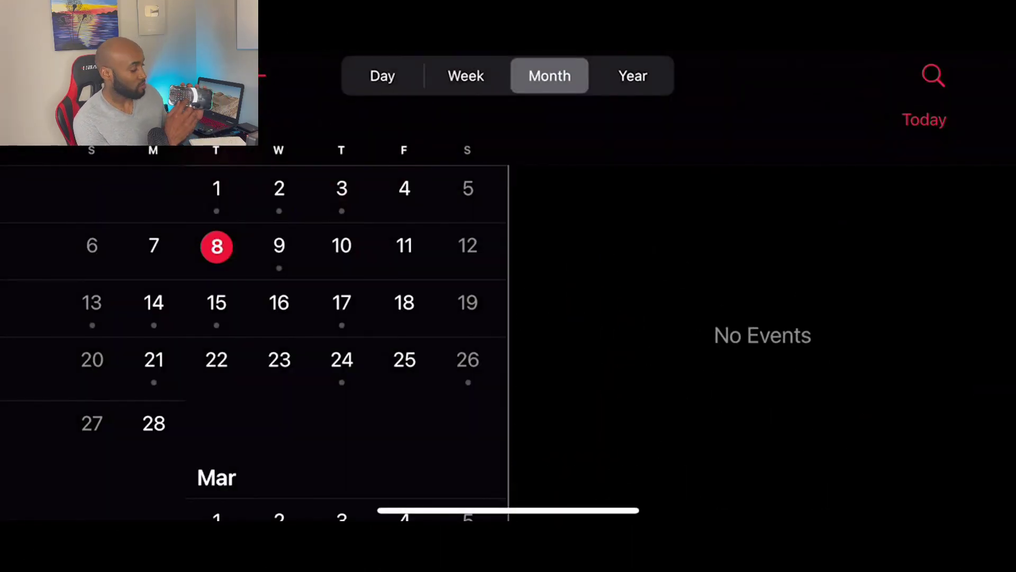
scroll(253, 342, down, 15)
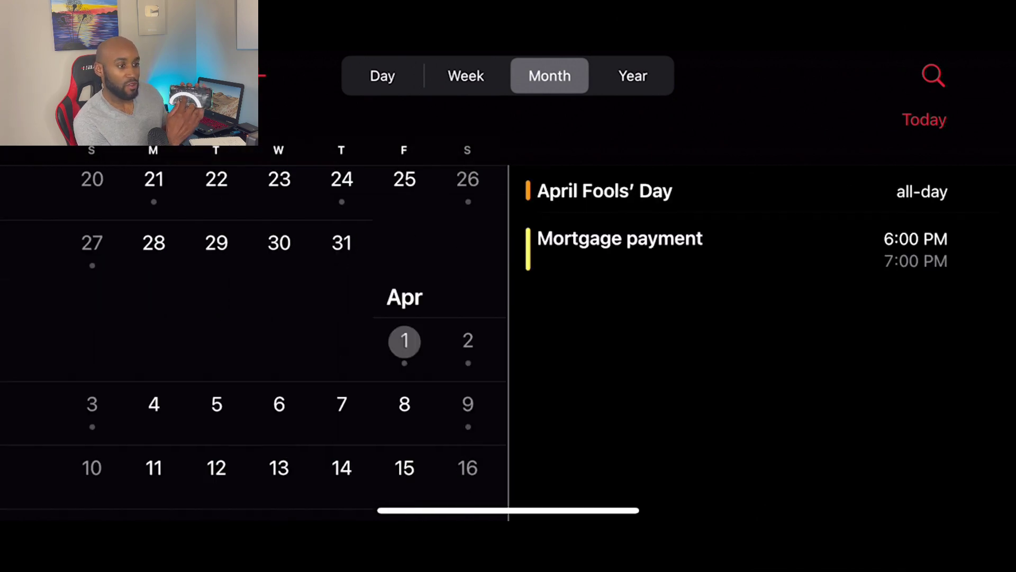
scroll(253, 342, up, 15)
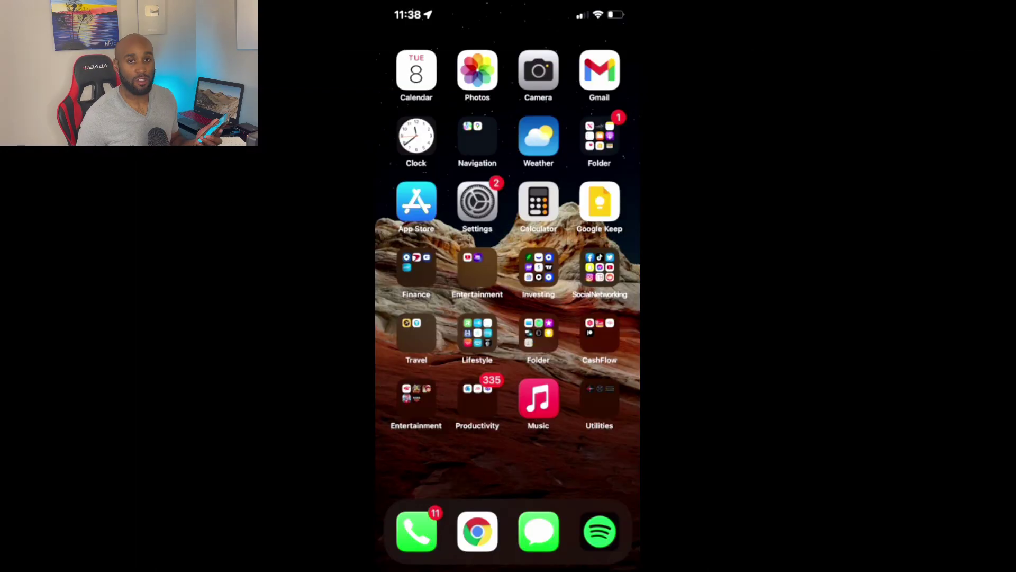
Open Google Maps from the iPhone's Navigation folder and zoom the mirrored map in landscape view
click(477, 136)
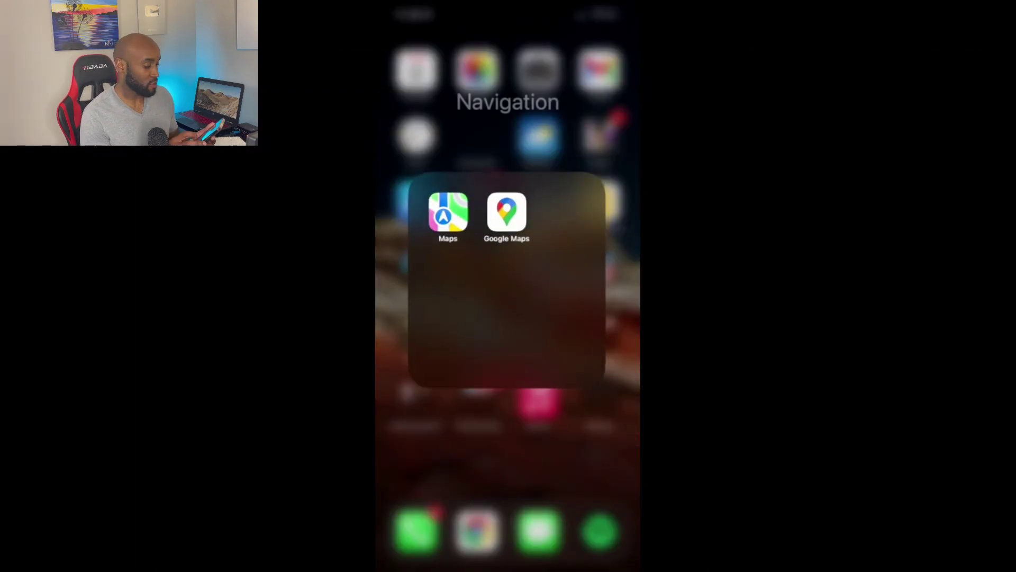
click(507, 212)
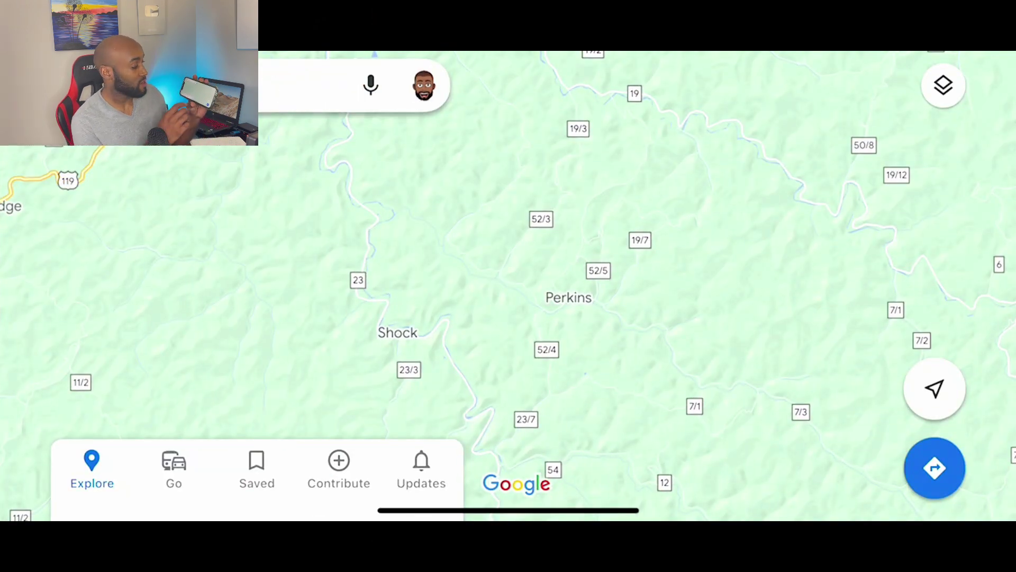
scroll(509, 287, up, 5)
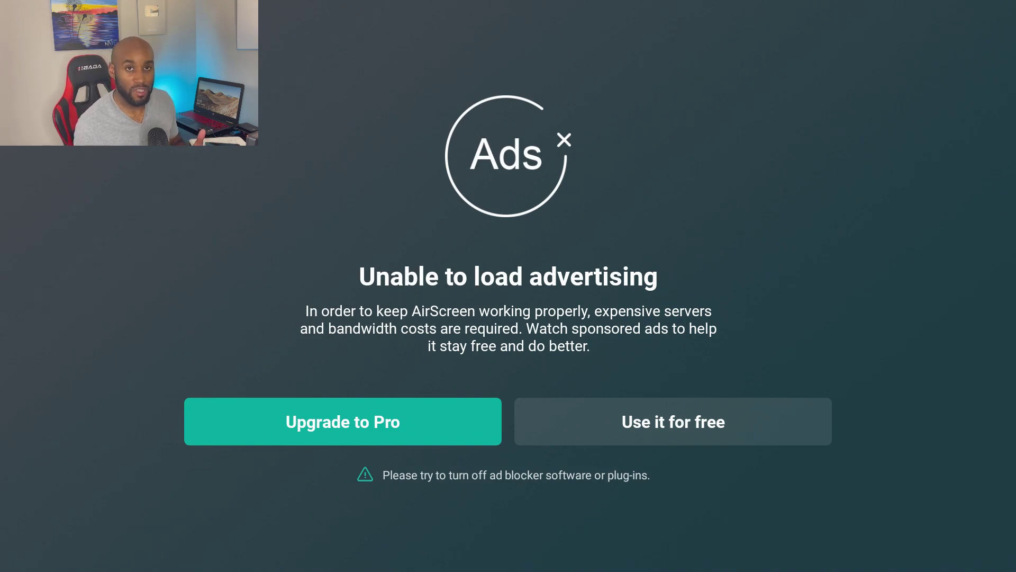
Choose to use AirScreen for free and return to the Fire TV home screen
key(Right)
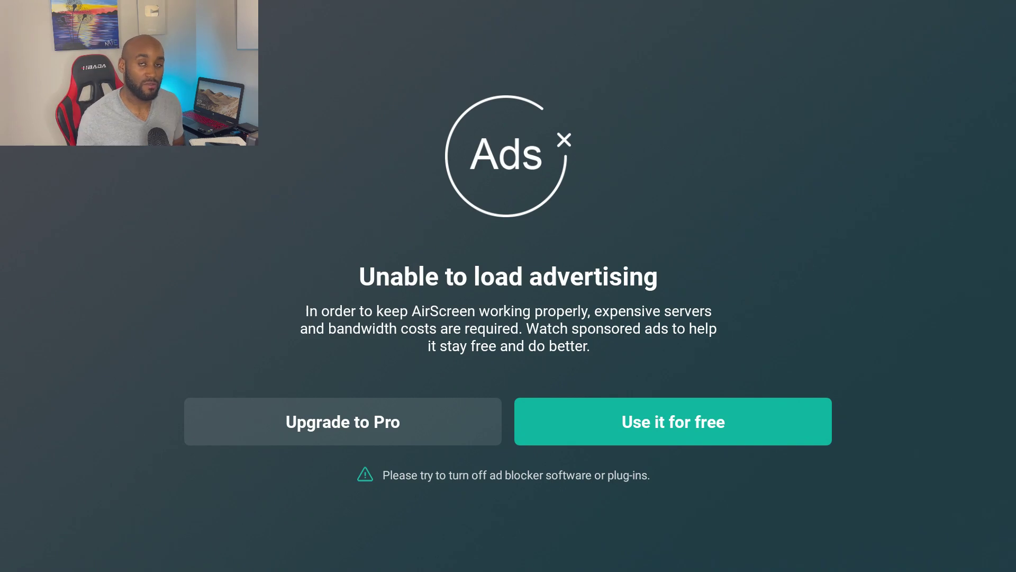
key(Return)
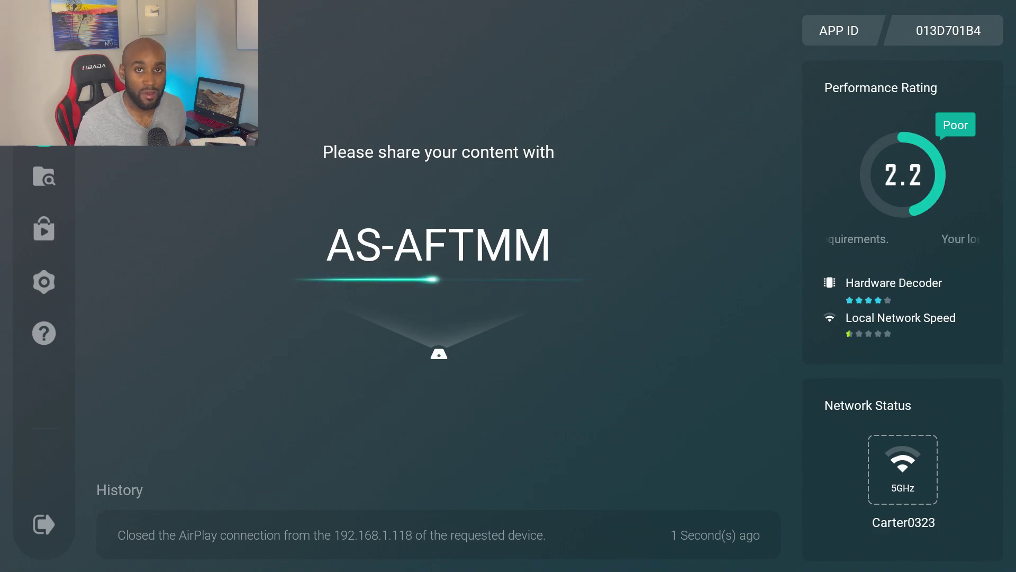
key(Home)
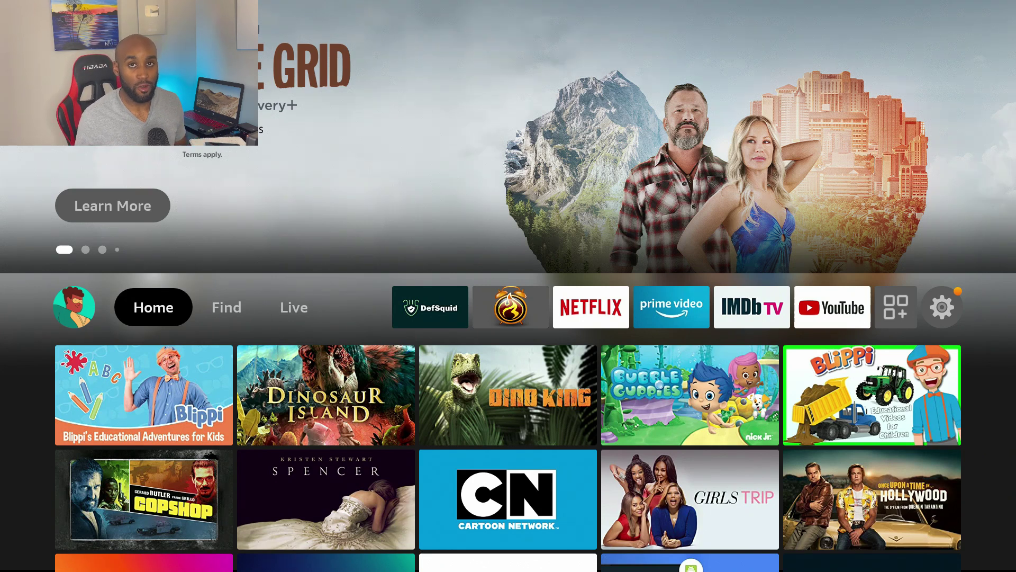
Open the Fire TV text search from the Find page
key(Right)
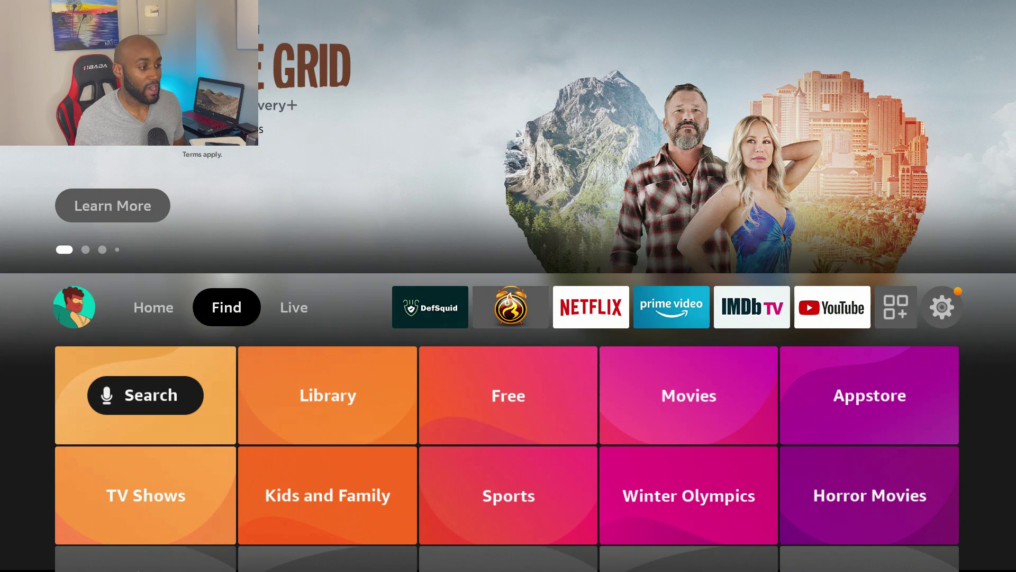
key(Down)
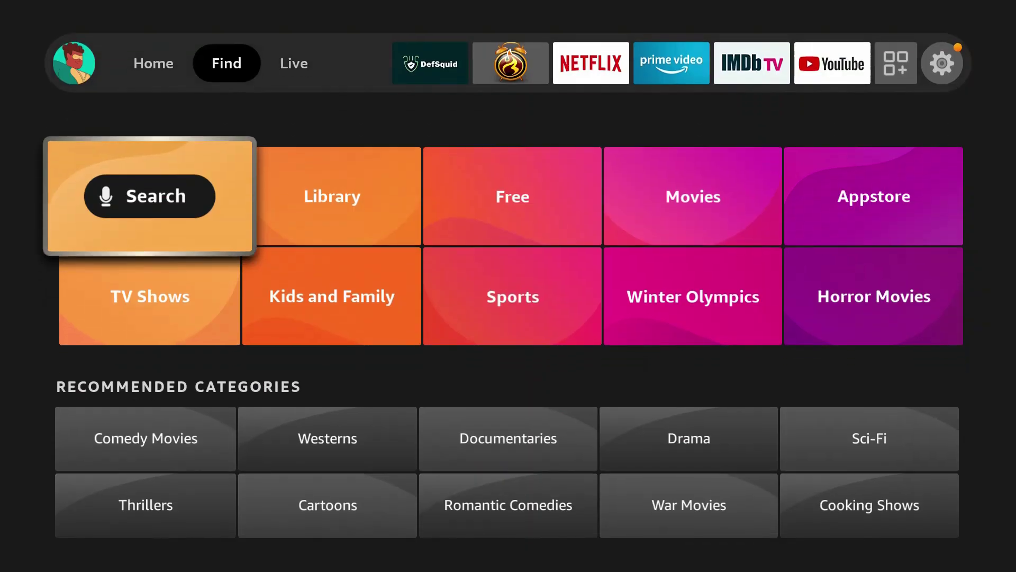
key(Return)
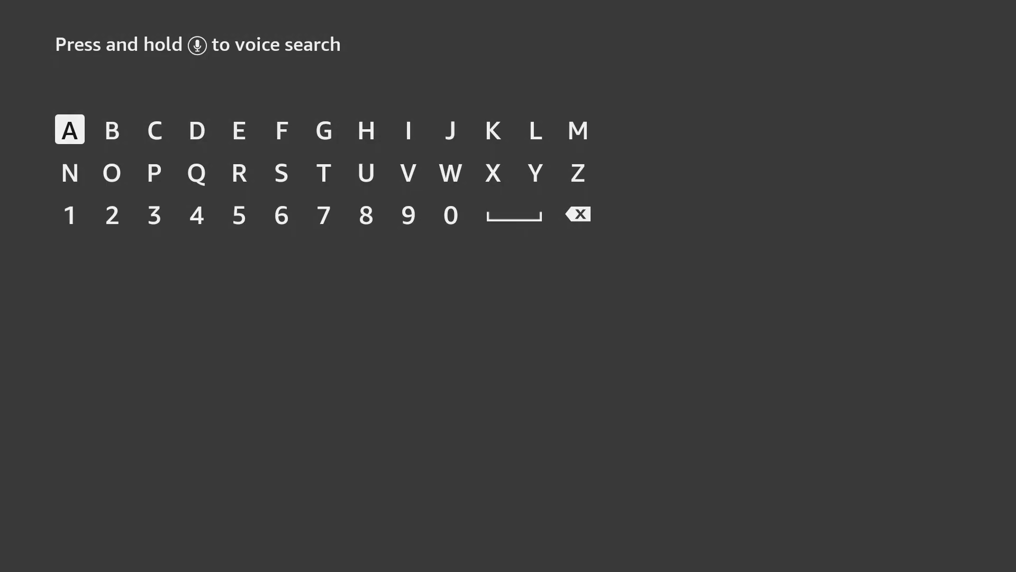
Enter "Air" as the search text and choose the suggestion Airscreen
key(Right)
key(Left)
key(Return)
key(Right)
key(Right)
key(Right)
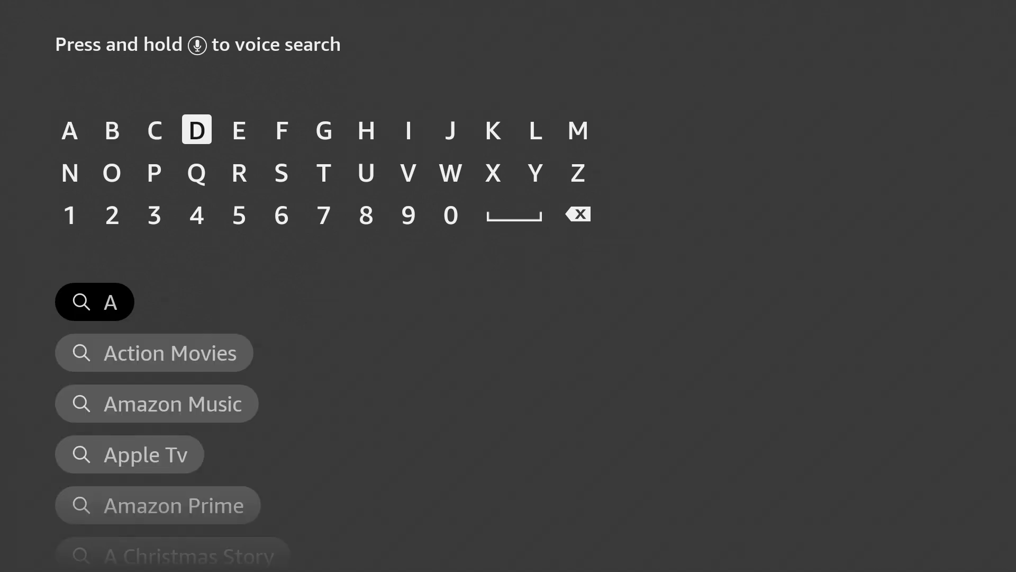
key(Right)
key(Right)
key(Right)
key(Right)
key(Right)
key(Return)
key(Down)
key(Left)
key(Left)
key(Left)
key(Left)
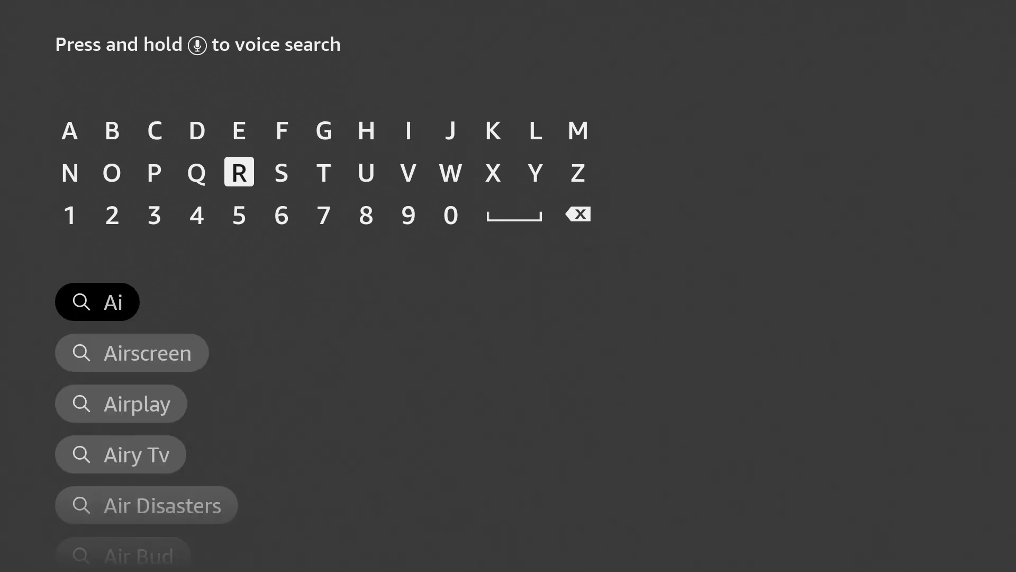
key(Return)
key(Down)
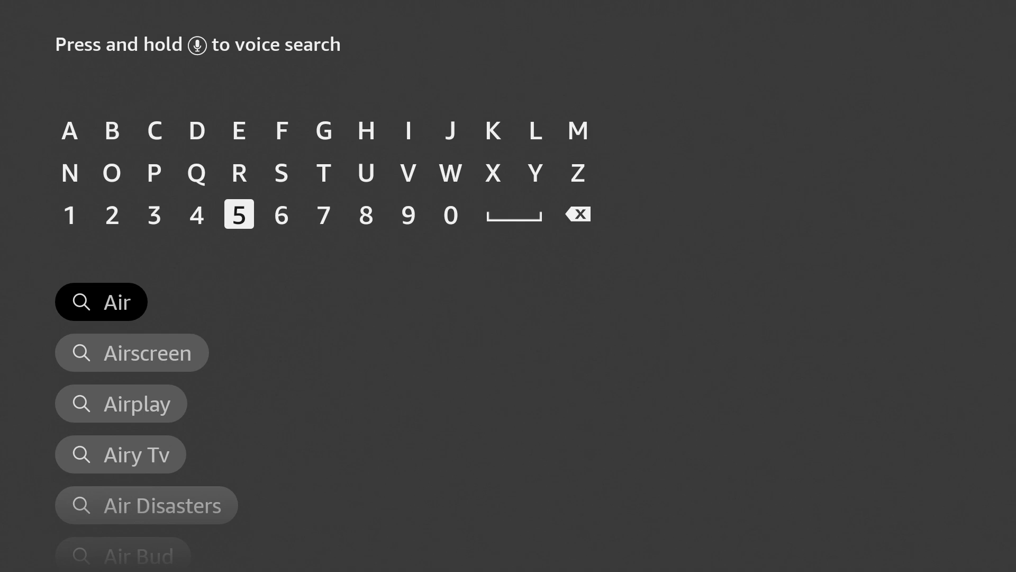
key(Down)
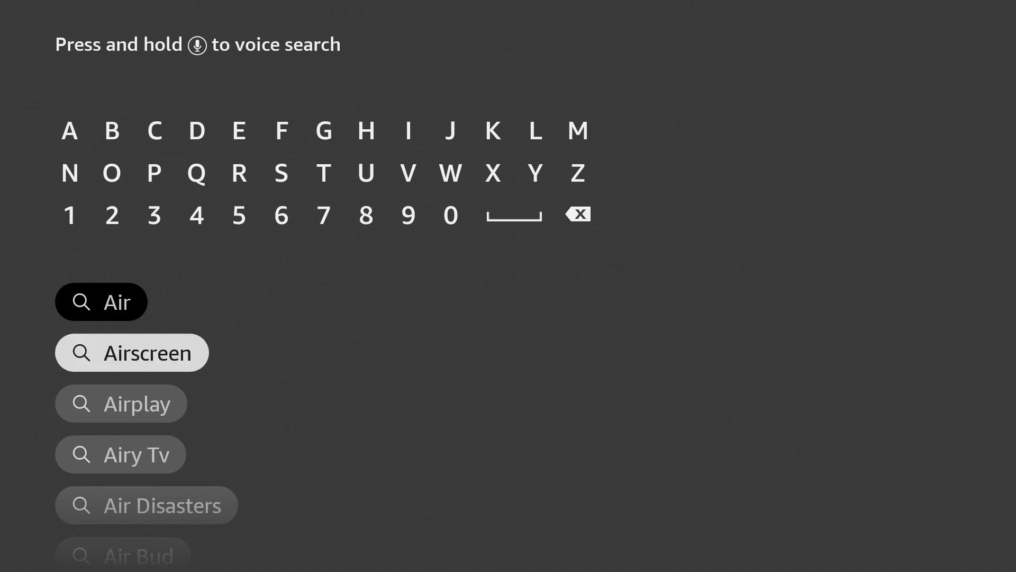
key(Return)
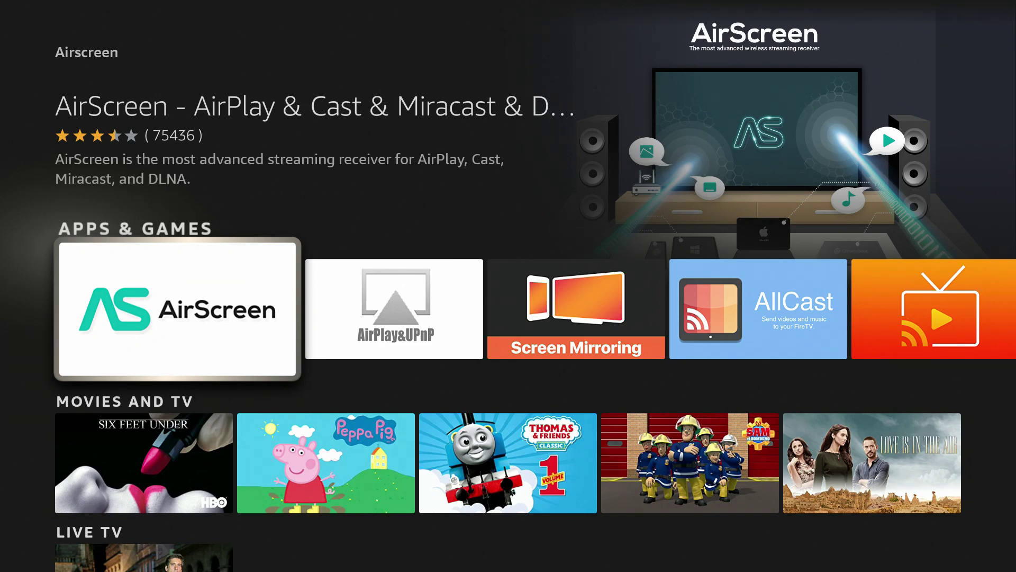
Download the AirScreen app and launch it, confirming that the sharing device is on the same wireless network
key(Return)
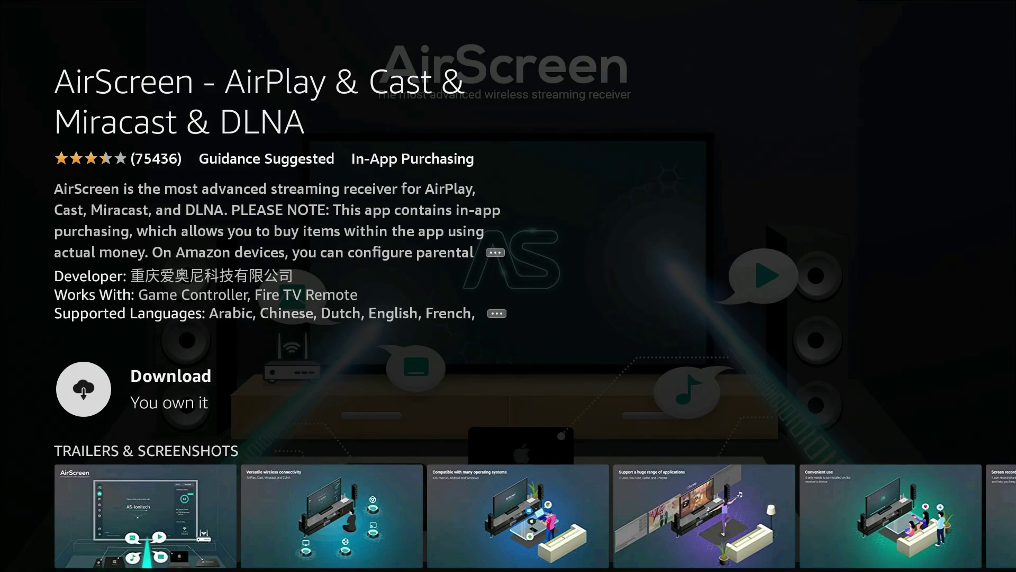
key(Return)
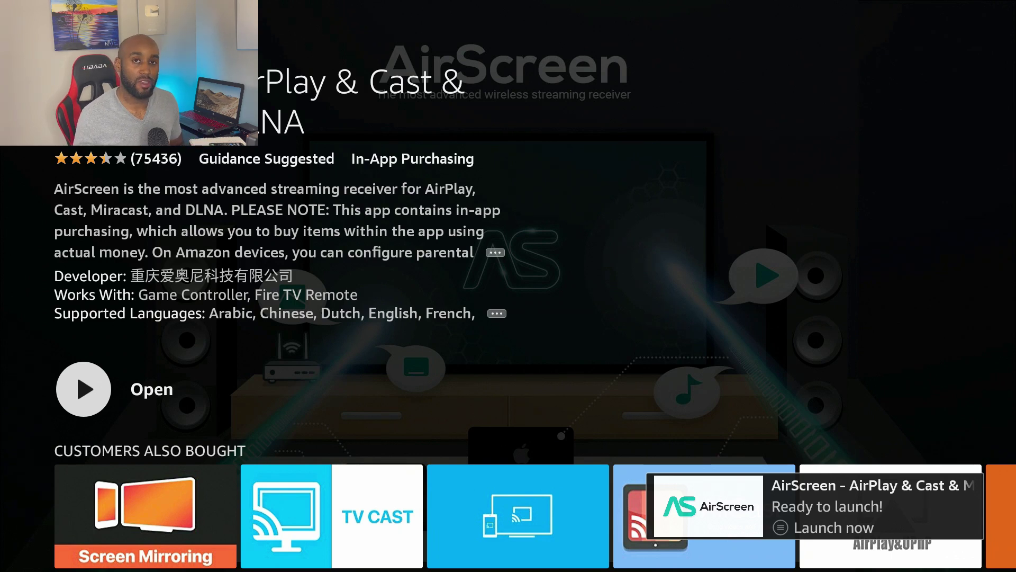
key(Return)
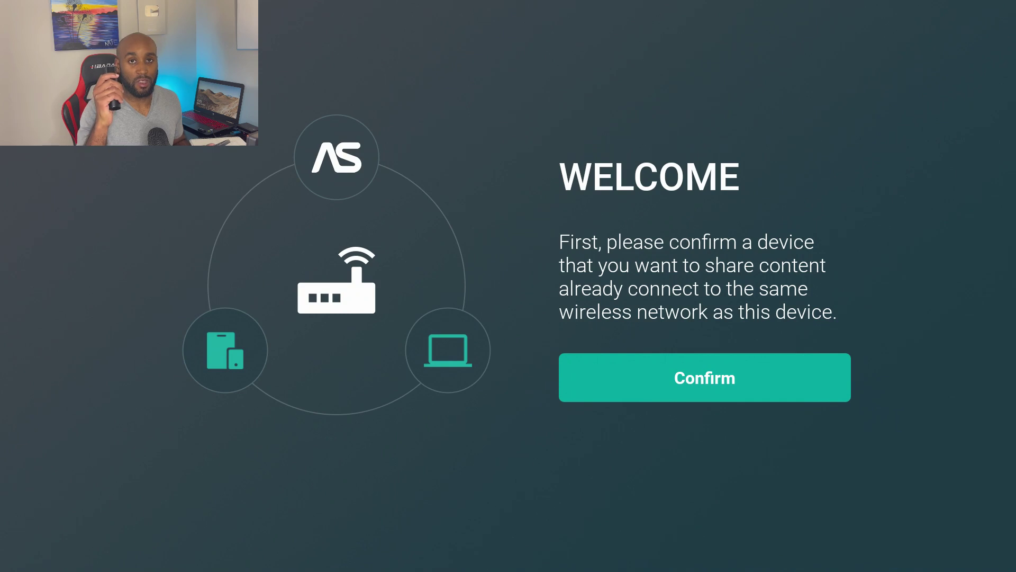
key(Return)
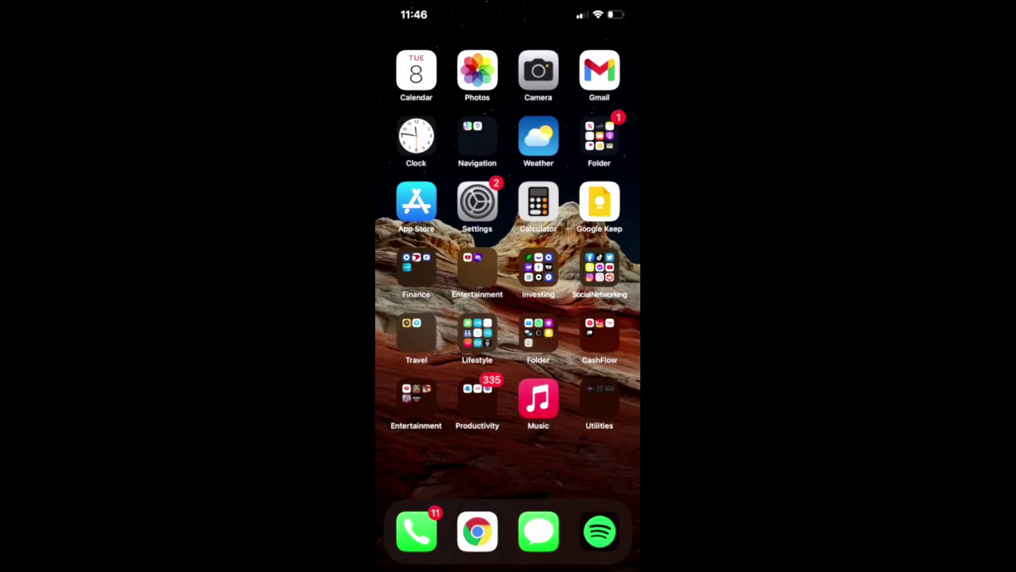
Open Google Maps on the mirrored iPhone, zoom the map in and out, and return to the phone's home screen
click(478, 136)
click(510, 215)
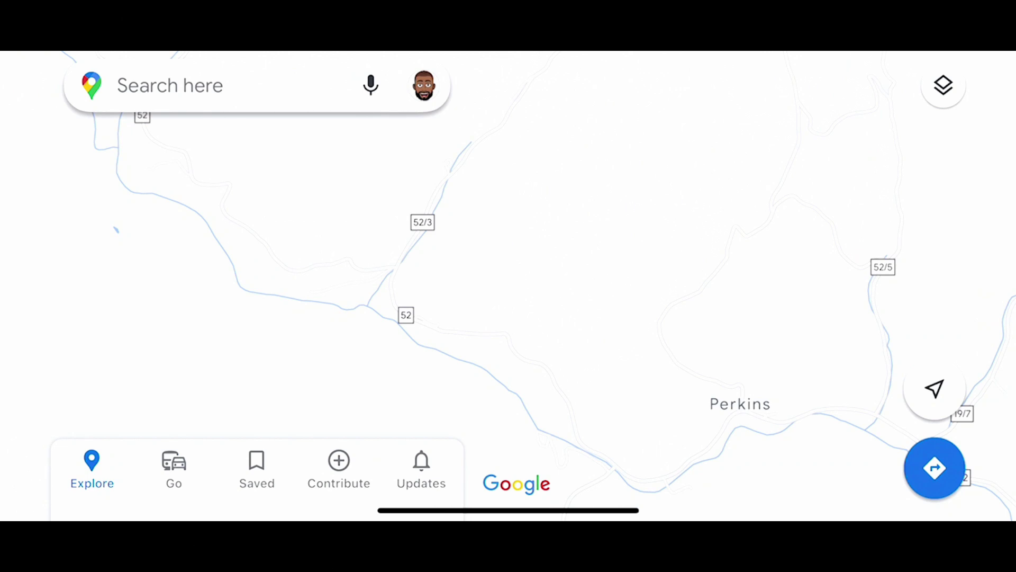
scroll(508, 286, up, 2)
scroll(509, 286, down, 6)
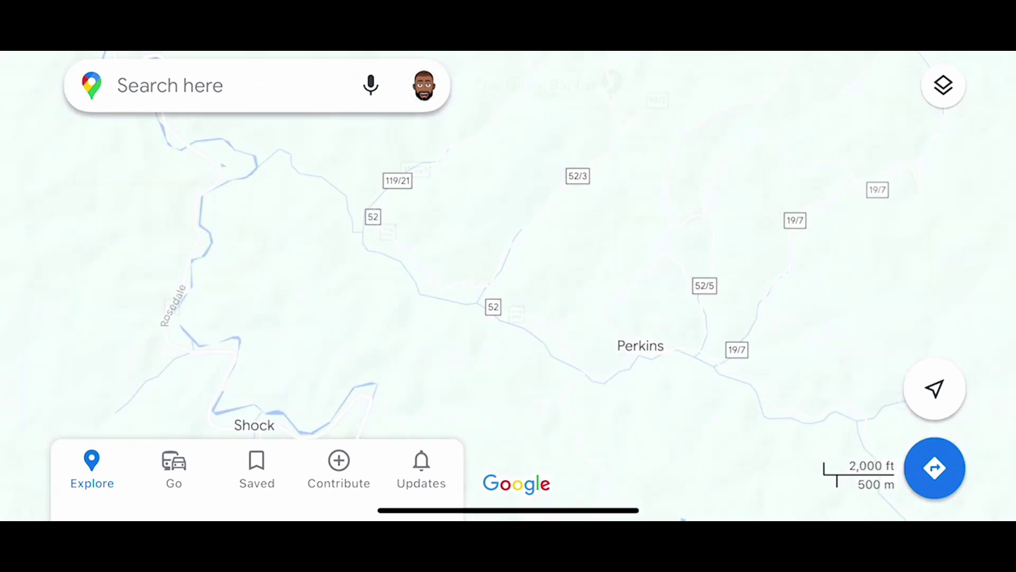
scroll(625, 280, up, 1)
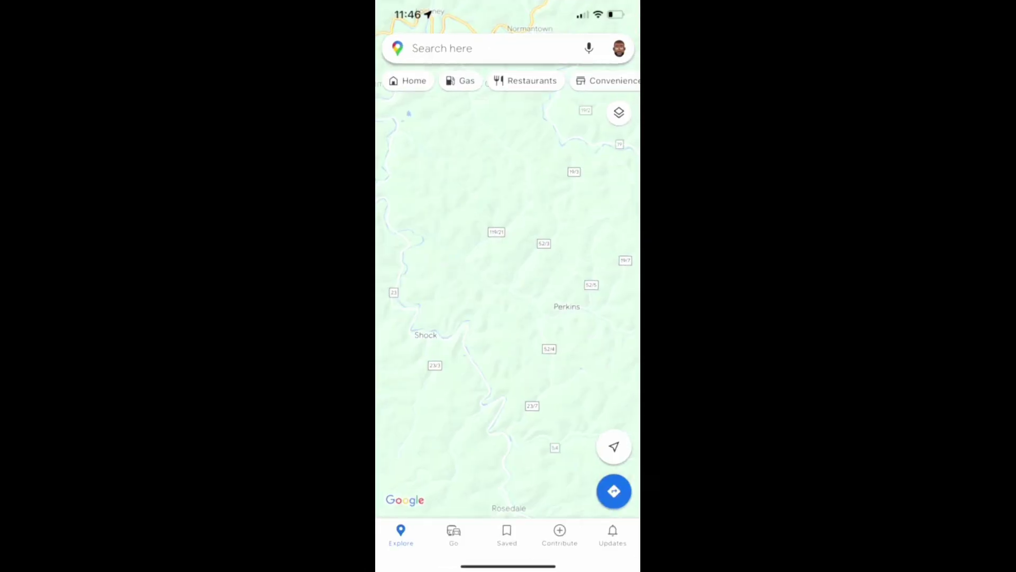
drag(509, 511, 509, 371)
drag(508, 510, 509, 372)
Open Calendar on the mirrored iPhone and scroll forward through the months in landscape view
click(416, 70)
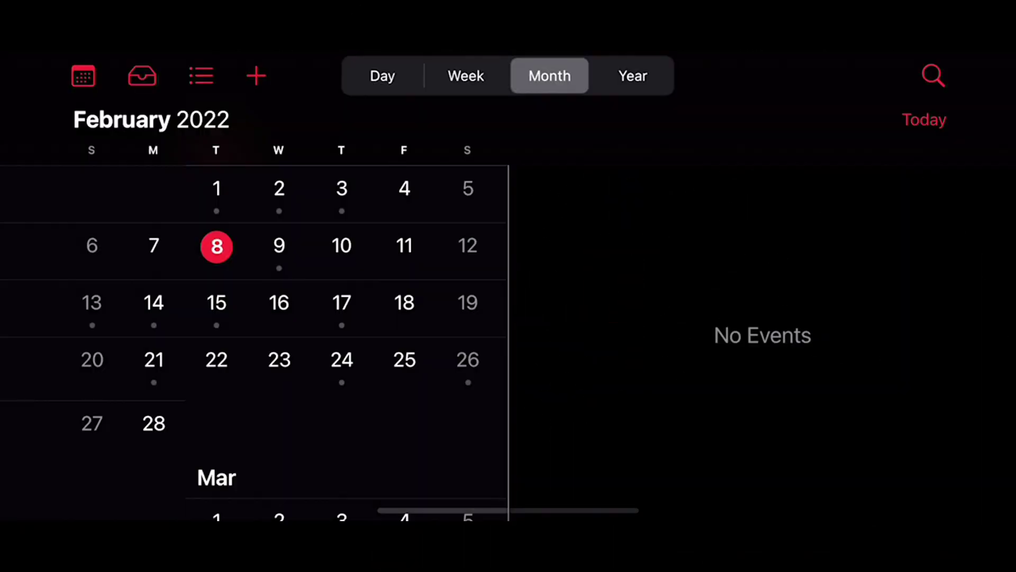
scroll(253, 343, down, 15)
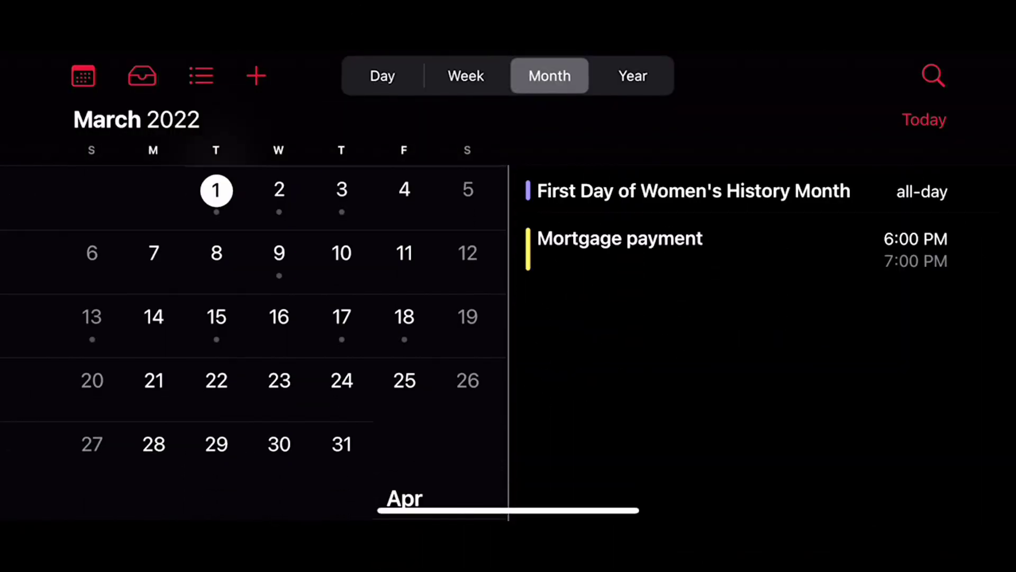
scroll(253, 342, down, 10)
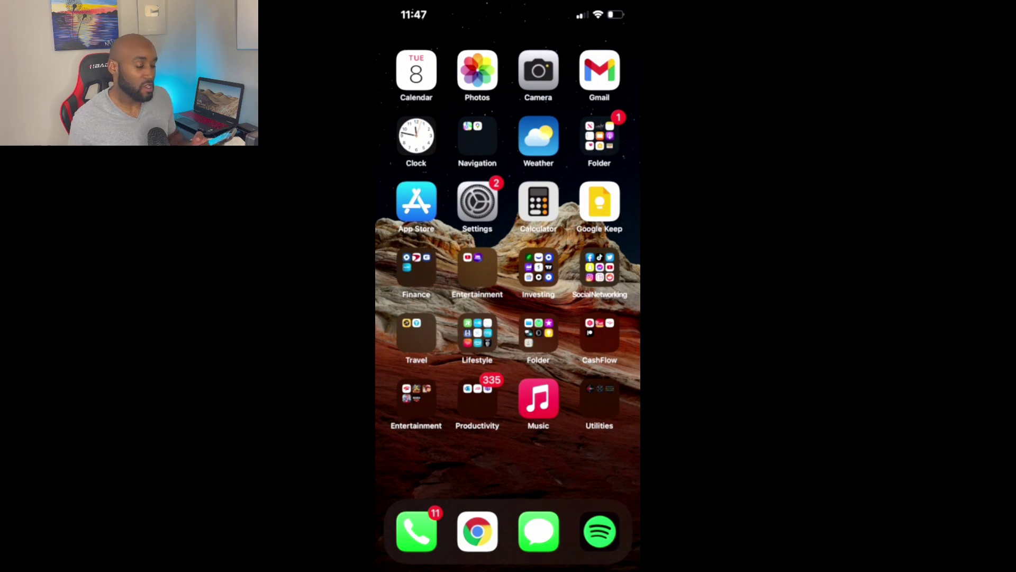
View the screen mirroring control in the iPhone's Control Center and return the Fire TV to its home screen
drag(609, 8, 609, 264)
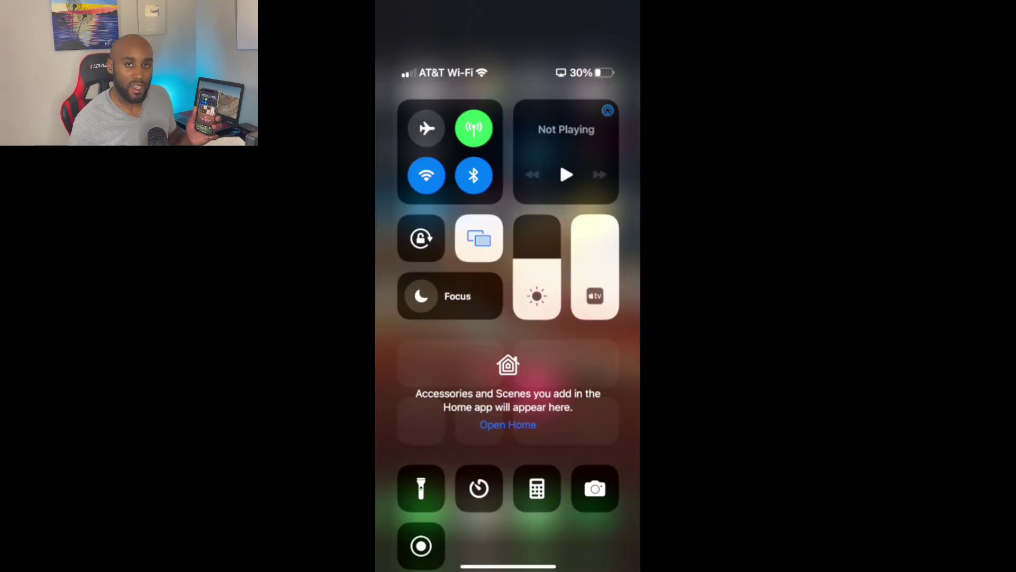
drag(509, 565, 508, 318)
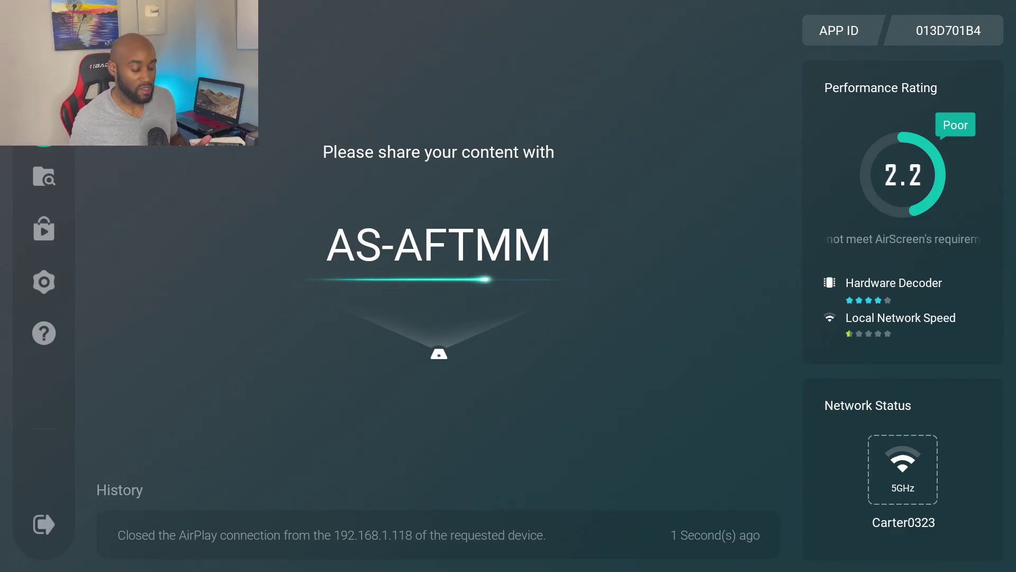
key(Home)
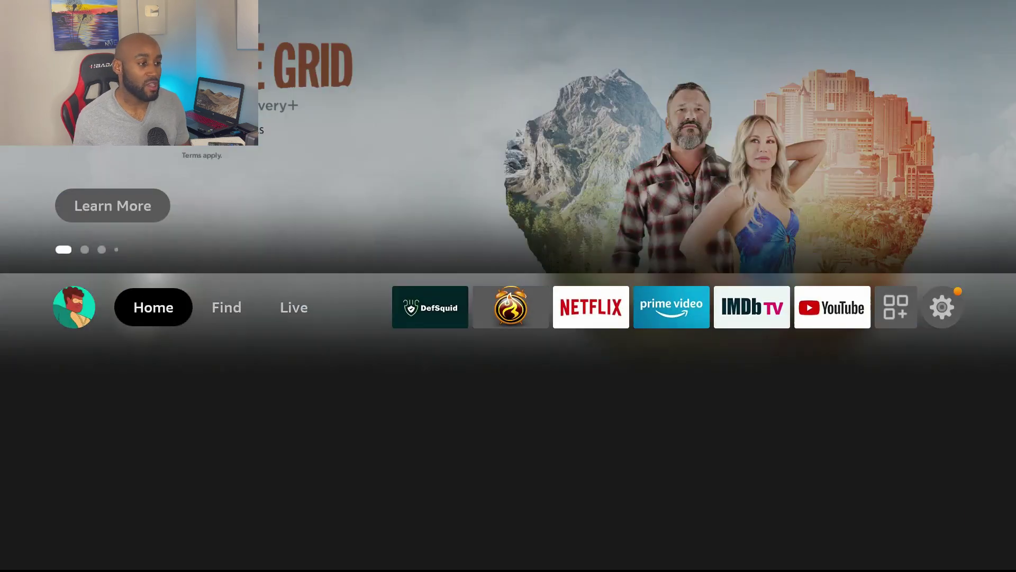